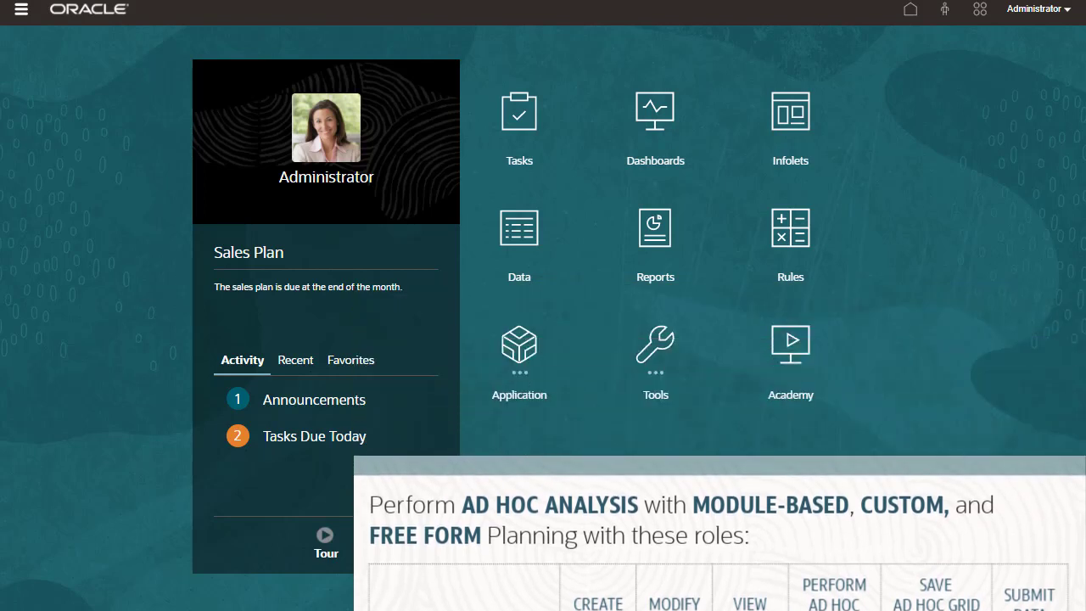
# Open User Preferences from the Tools menu and go to the Ad Hoc Options page
pyautogui.click(701, 395)
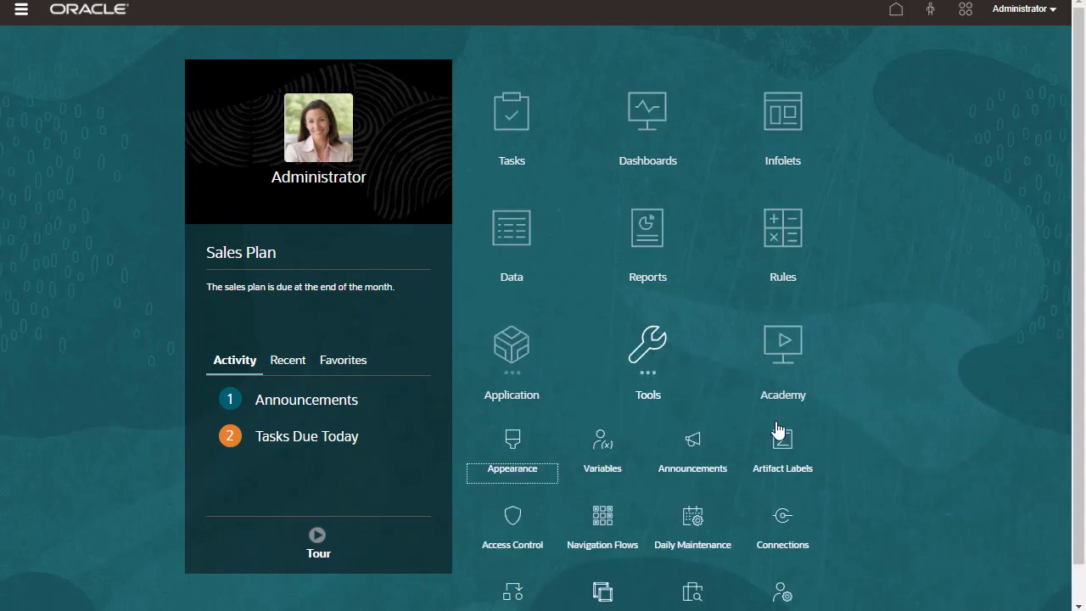
pyautogui.scroll(-1, 1078, 592)
pyautogui.click(812, 584)
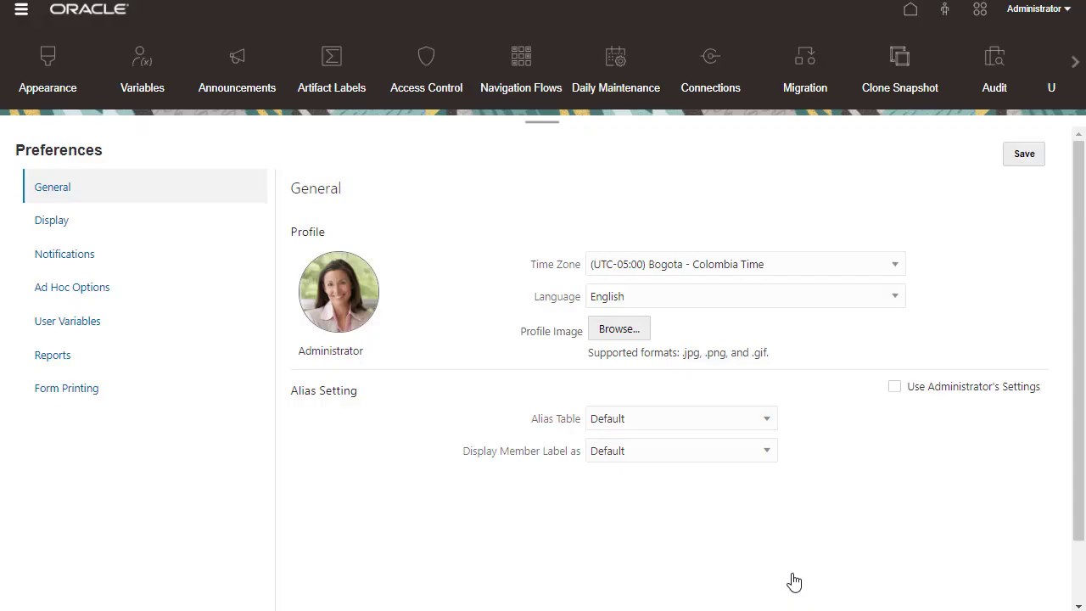
pyautogui.click(71, 291)
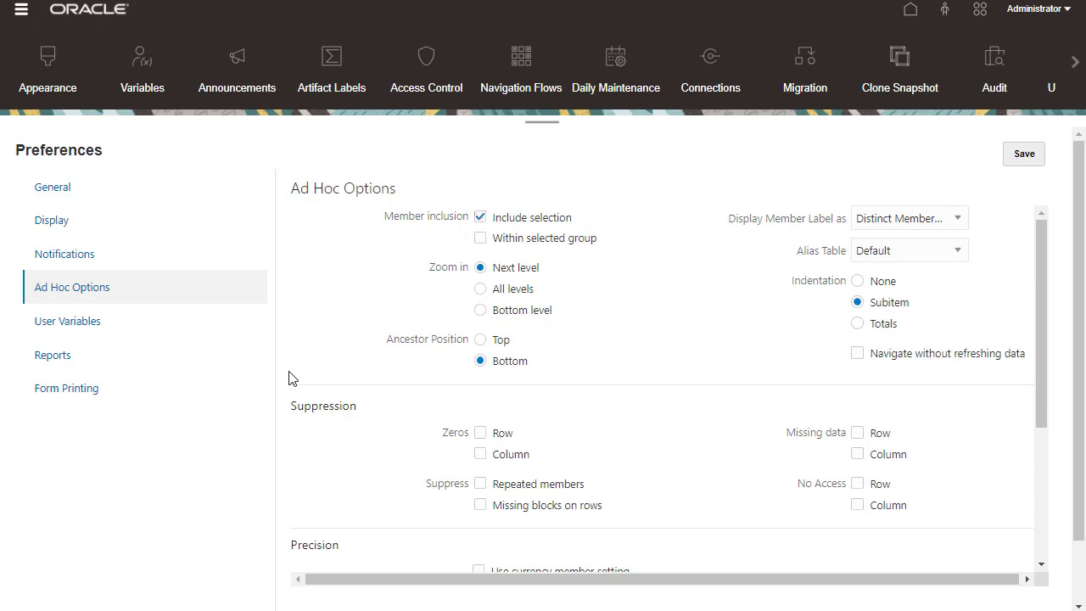
# Include members within the selected group, label members by Member Name Or Alias, and keep the Default alias table
pyautogui.click(480, 238)
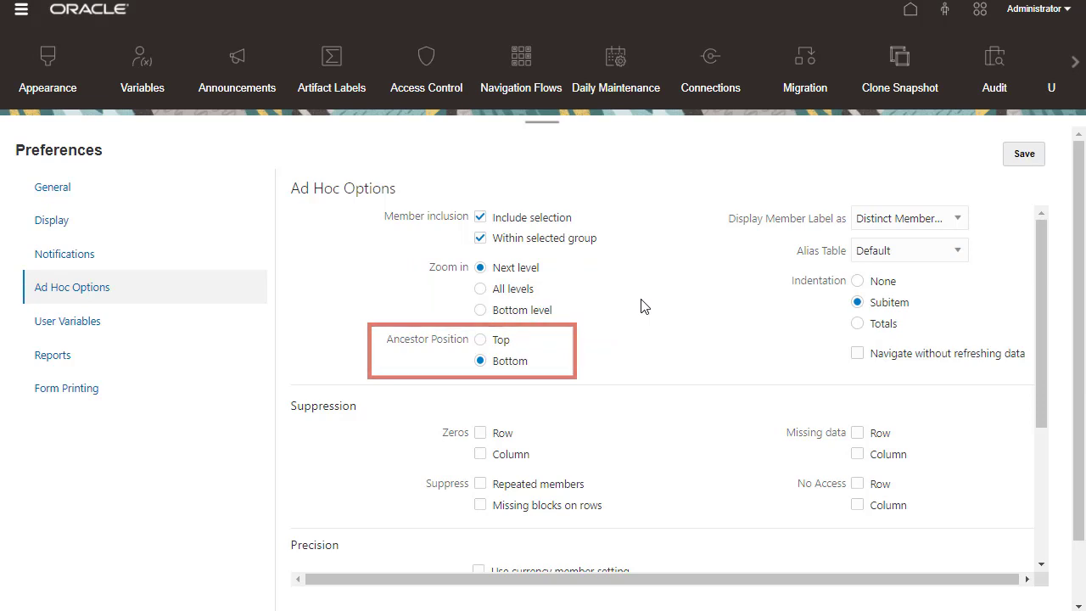
pyautogui.click(958, 221)
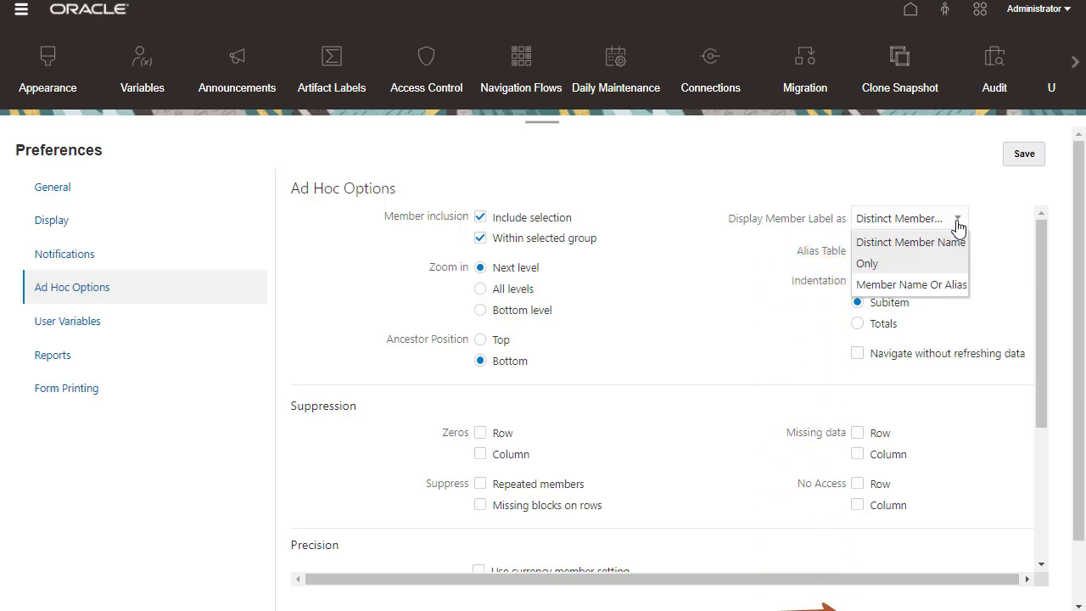
pyautogui.click(925, 285)
pyautogui.click(958, 253)
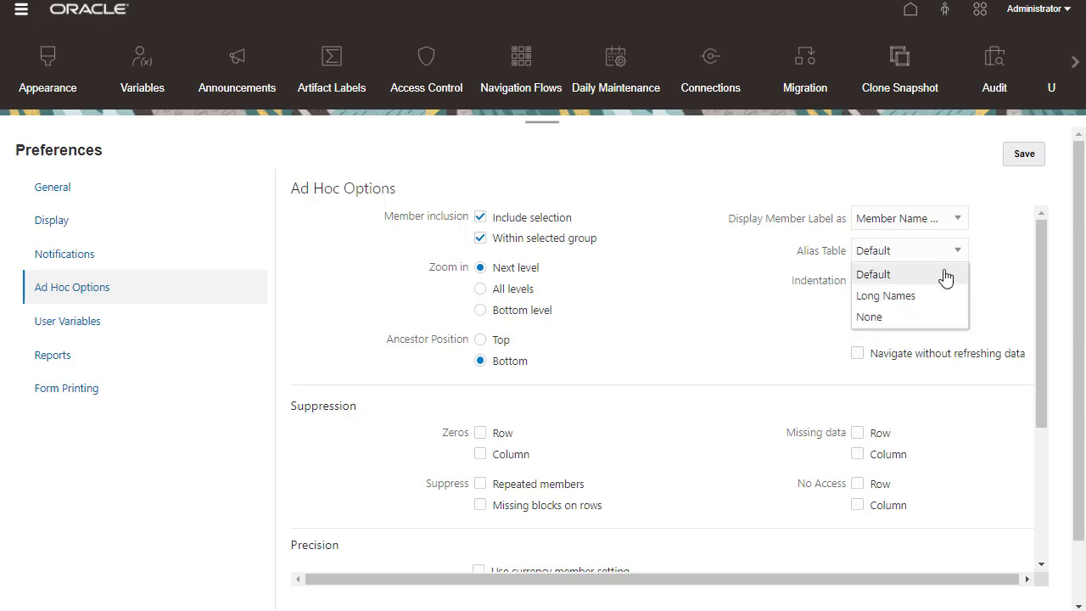
pyautogui.click(945, 275)
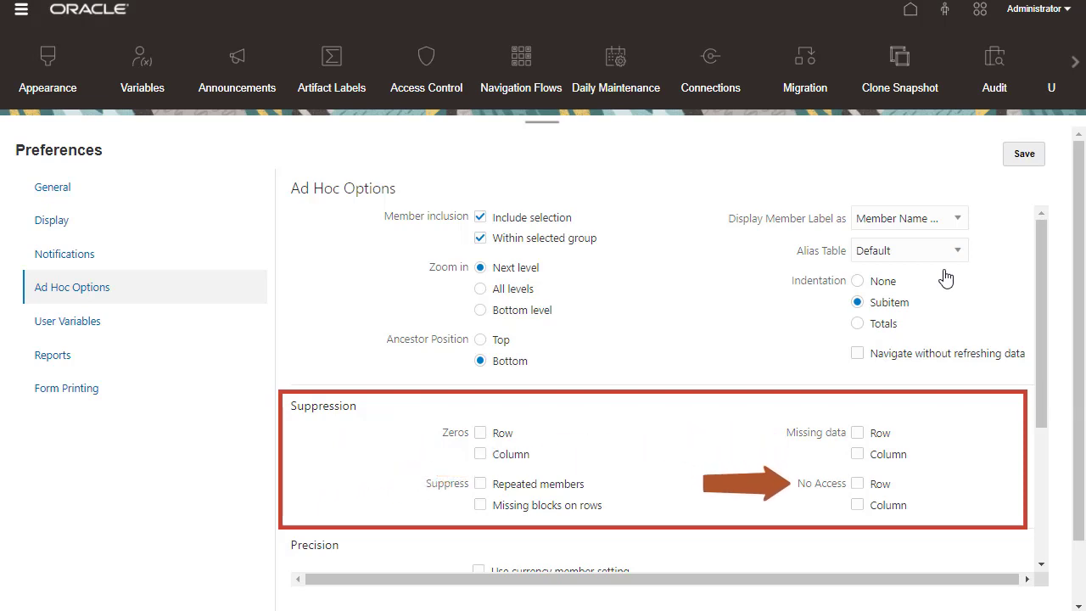
pyautogui.click(1041, 564)
# Set Precision maximums to 2 for Currency and Non-Currency values and 0 for Percentage
pyautogui.click(1041, 565)
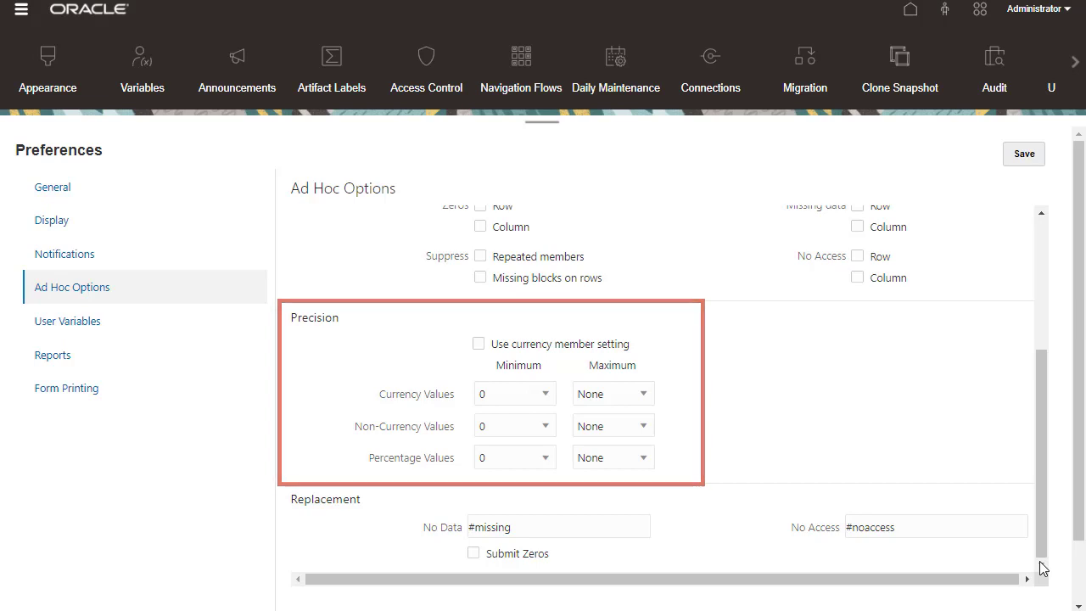
pyautogui.click(644, 395)
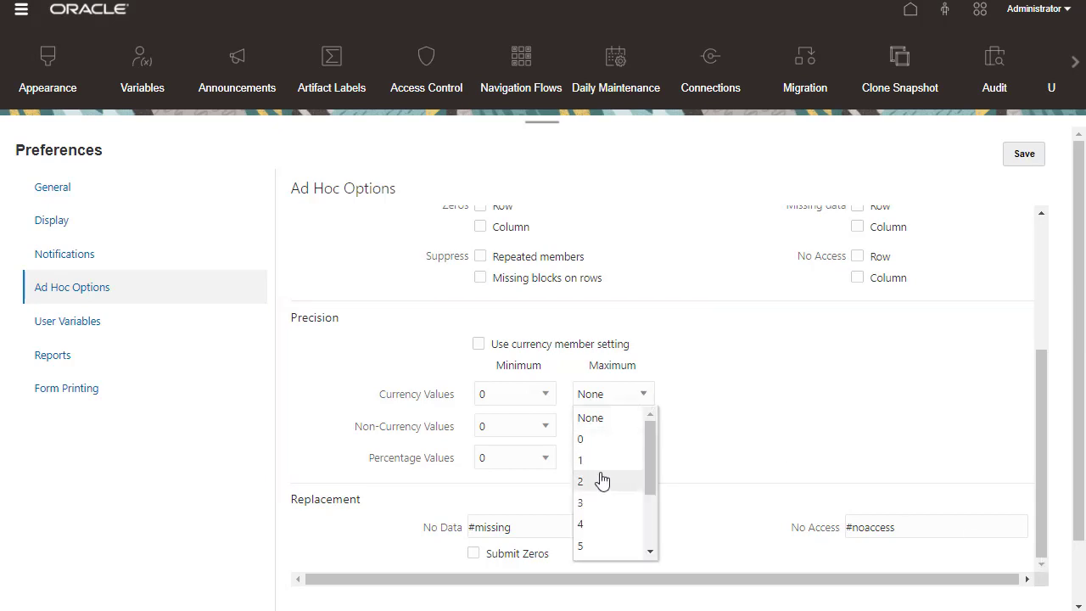
pyautogui.click(600, 481)
pyautogui.click(638, 429)
pyautogui.click(602, 515)
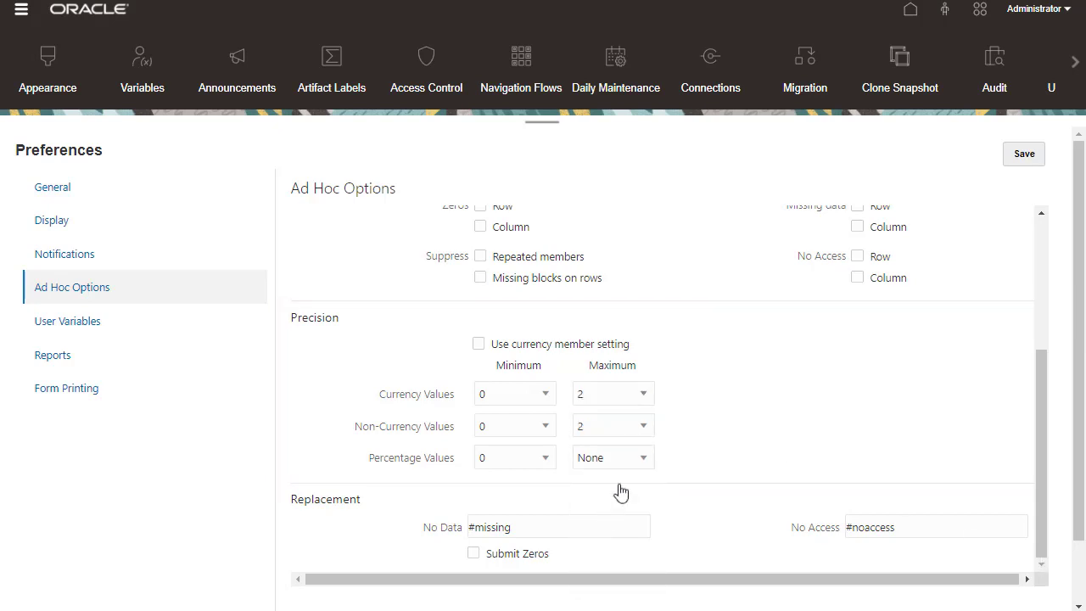
pyautogui.click(637, 459)
pyautogui.click(602, 307)
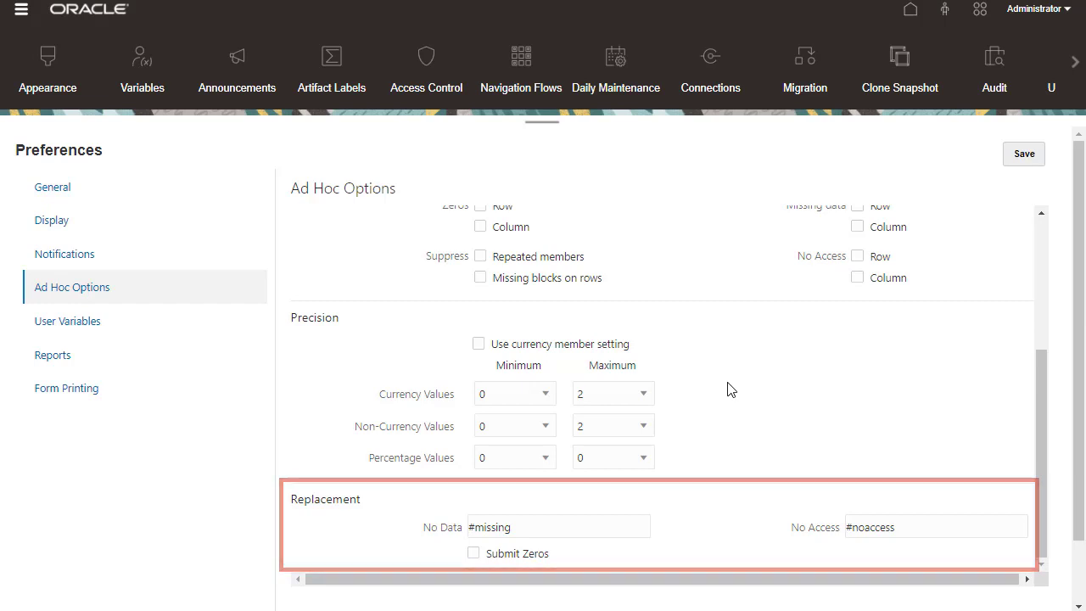
# Save the ad hoc preferences and dismiss the confirmation
pyautogui.click(1022, 155)
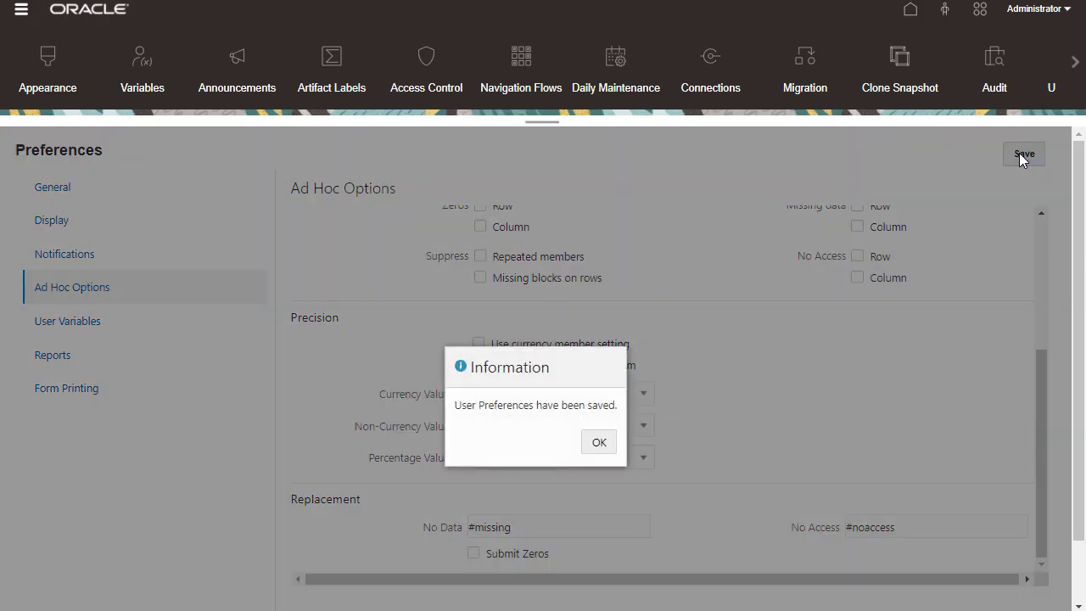
pyautogui.click(600, 441)
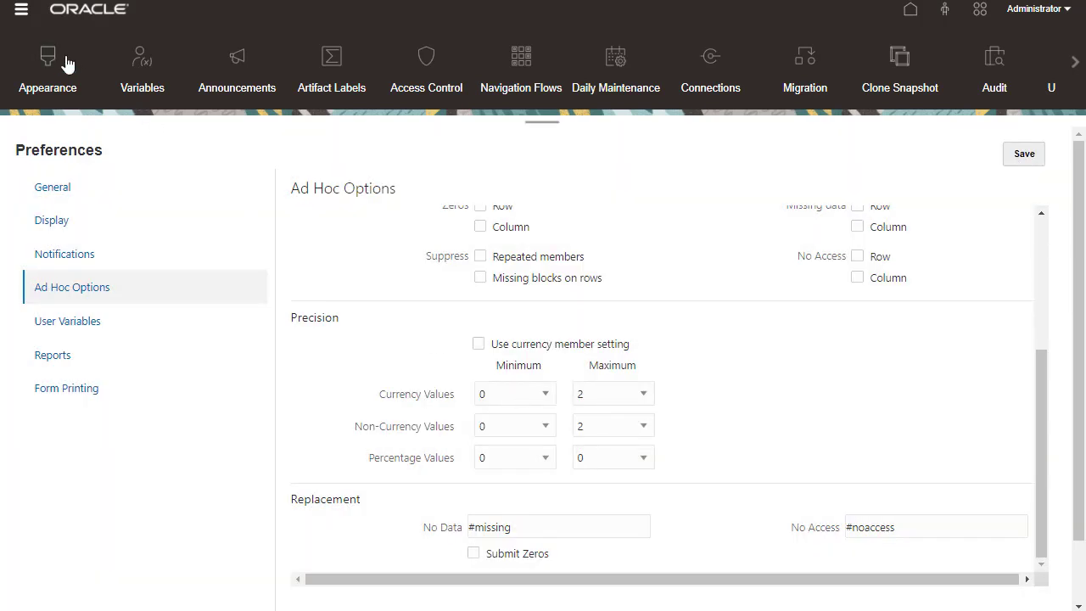
pyautogui.click(21, 13)
# Open the Profit by Market and Product dashboard and analyze its Profit grid ad hoc
pyautogui.click(85, 115)
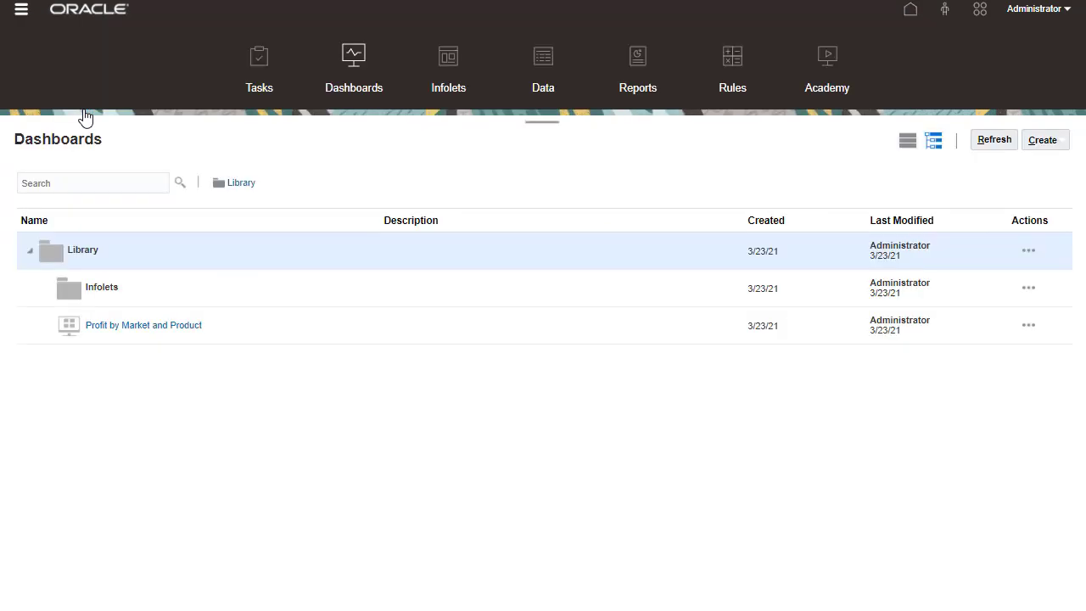
pyautogui.click(114, 329)
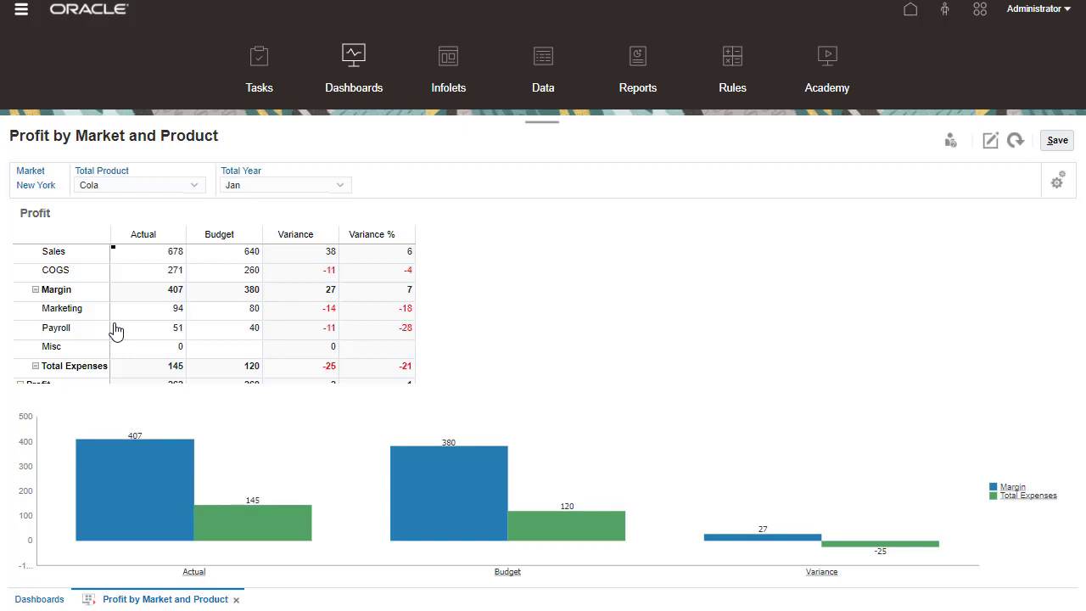
pyautogui.click(982, 211)
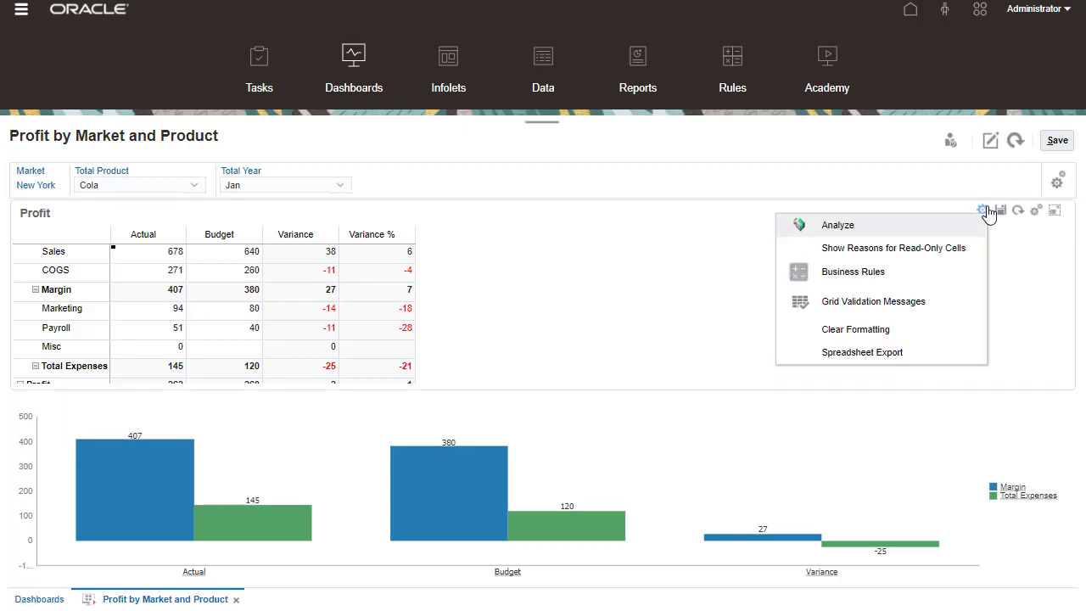
pyautogui.click(912, 231)
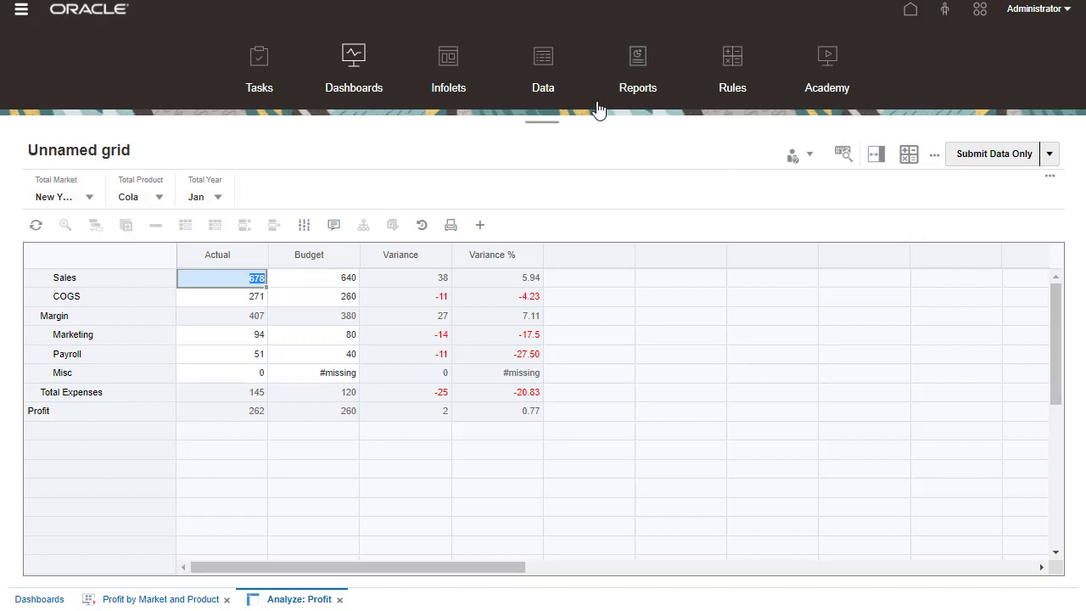
pyautogui.click(543, 78)
# Analyze the Assumptions by Market form ad hoc, then close both its tabs
pyautogui.click(175, 319)
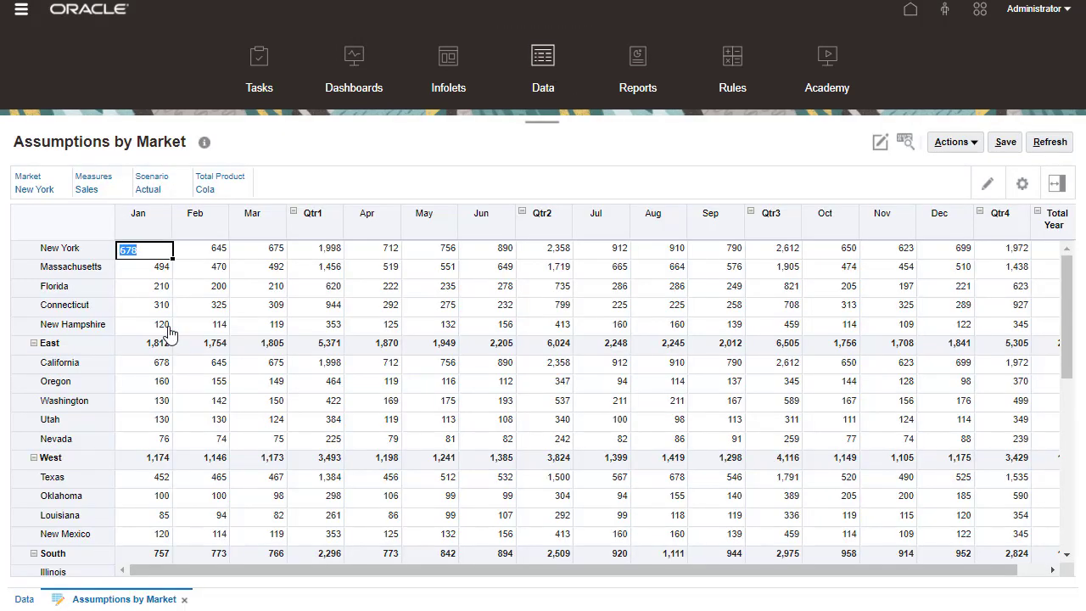
pyautogui.click(970, 143)
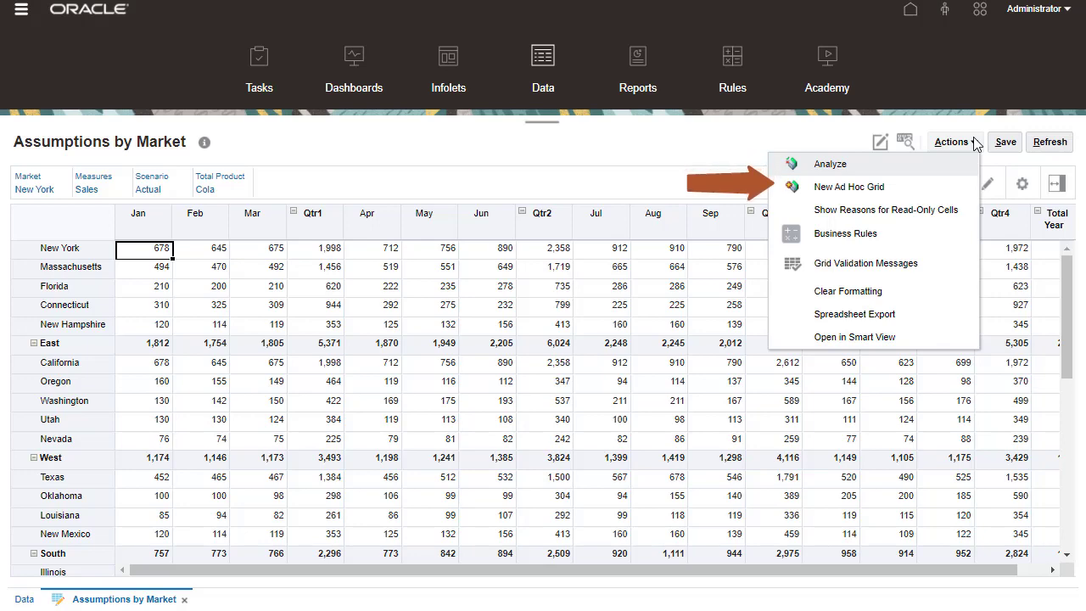
pyautogui.click(927, 166)
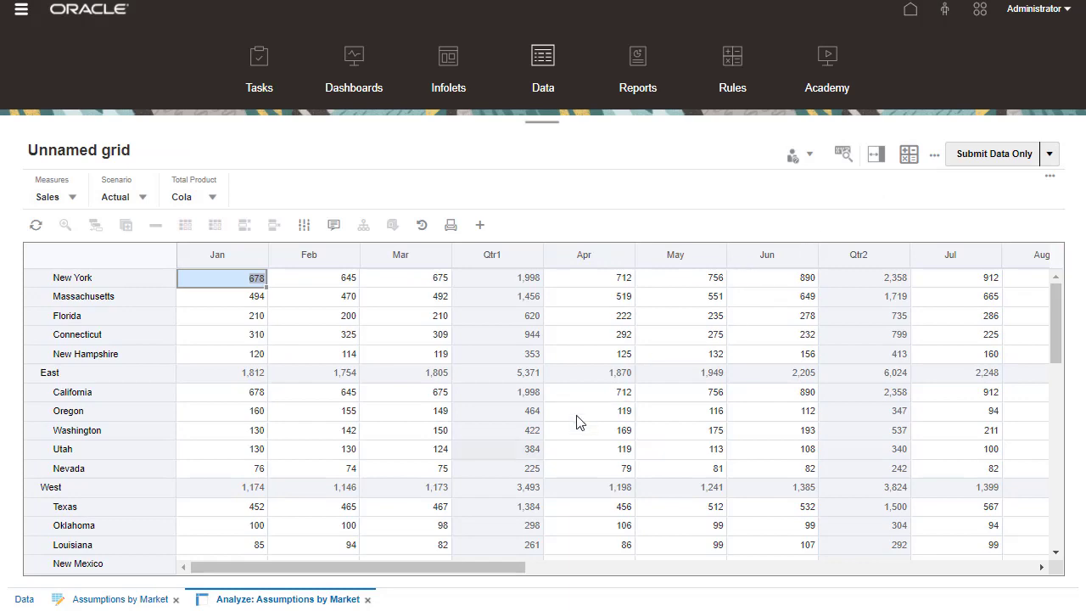
pyautogui.click(368, 600)
pyautogui.click(187, 600)
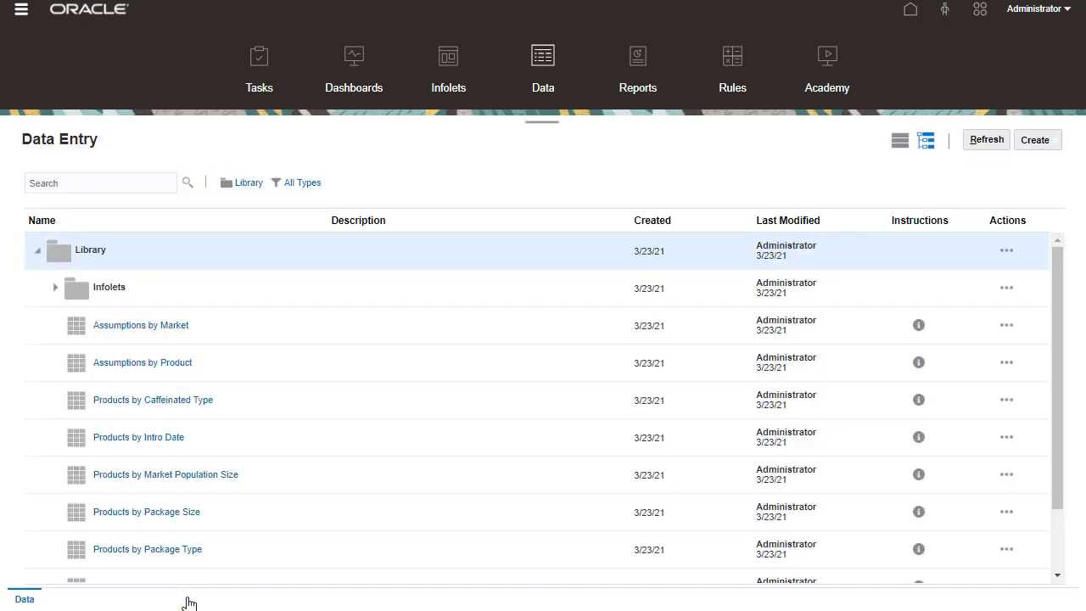
# Create an ad hoc grid on the Basic cube and show its Properties panel
pyautogui.click(1038, 141)
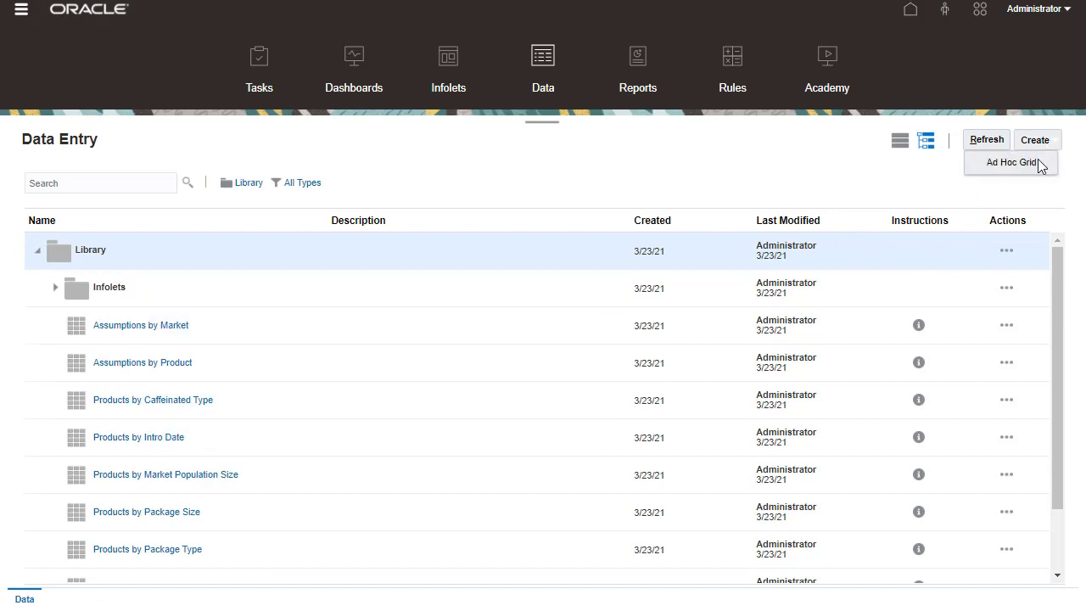
pyautogui.click(1036, 162)
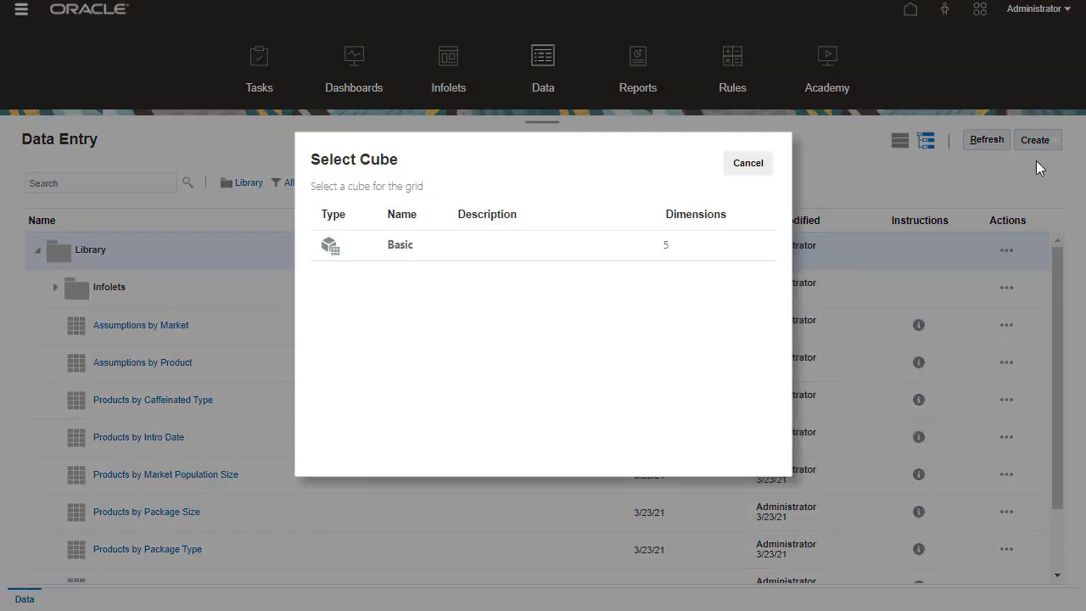
pyautogui.click(514, 254)
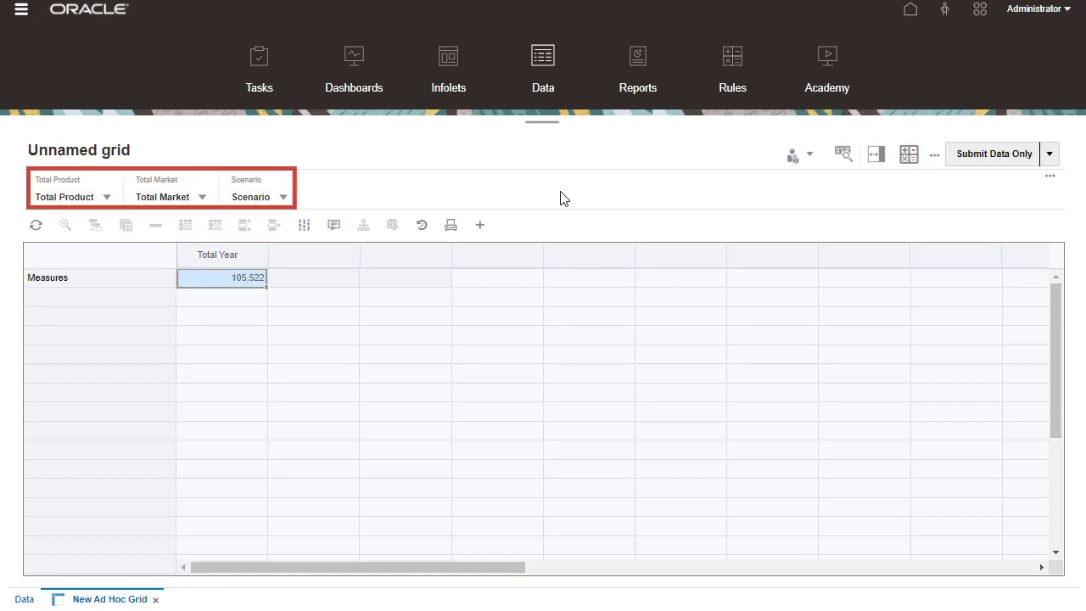
pyautogui.click(877, 158)
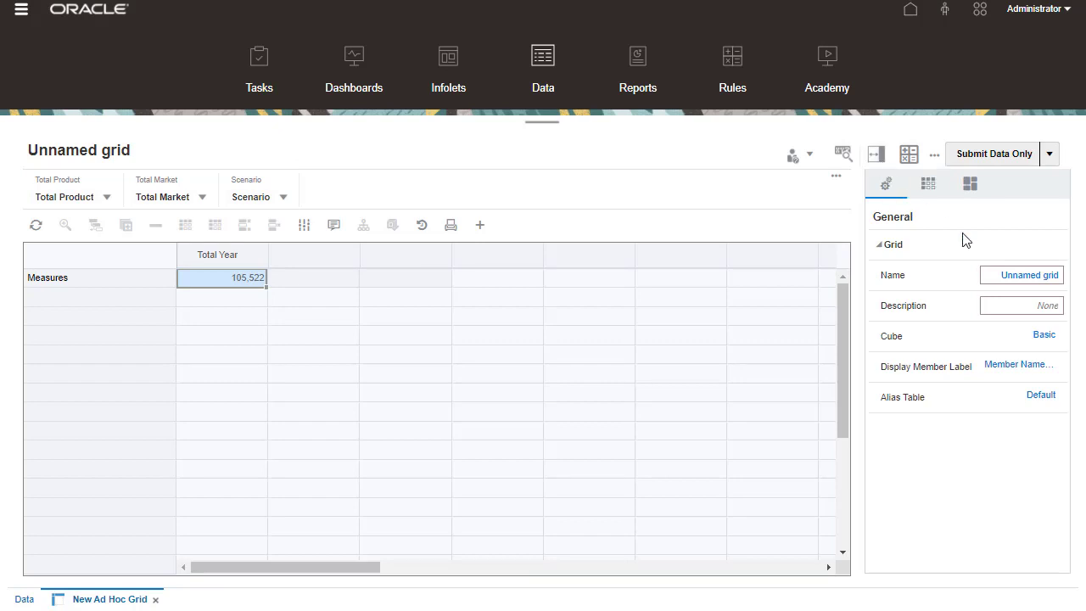
# Rename the grid 'Cola Profit for NY', set Zoom In to All Levels, and drag Scenario from POV to Column
pyautogui.click(1009, 280)
pyautogui.write('Cola Profit for NY')
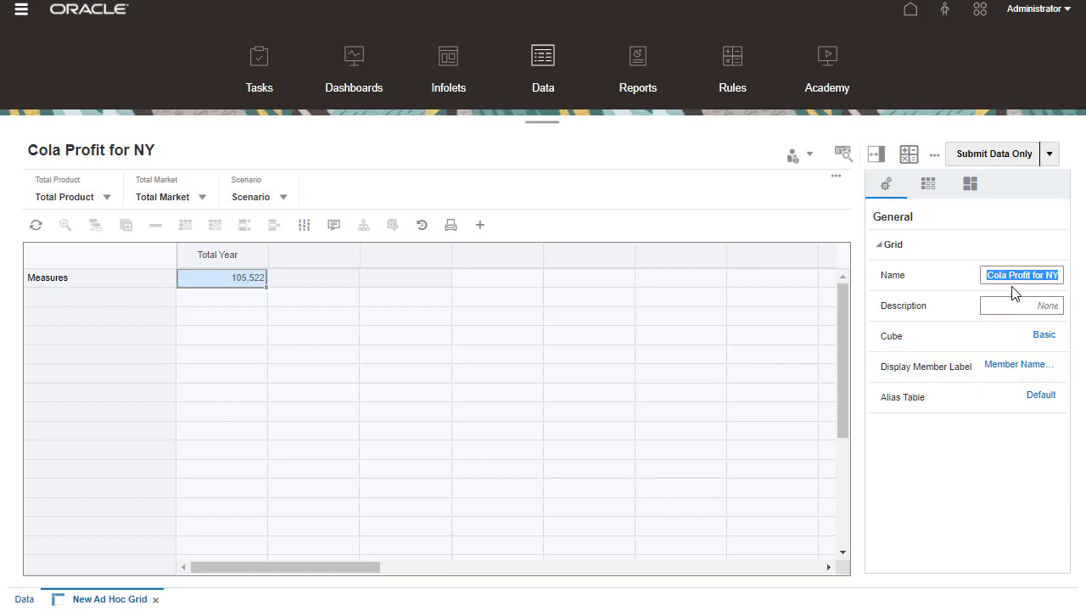
pyautogui.click(928, 184)
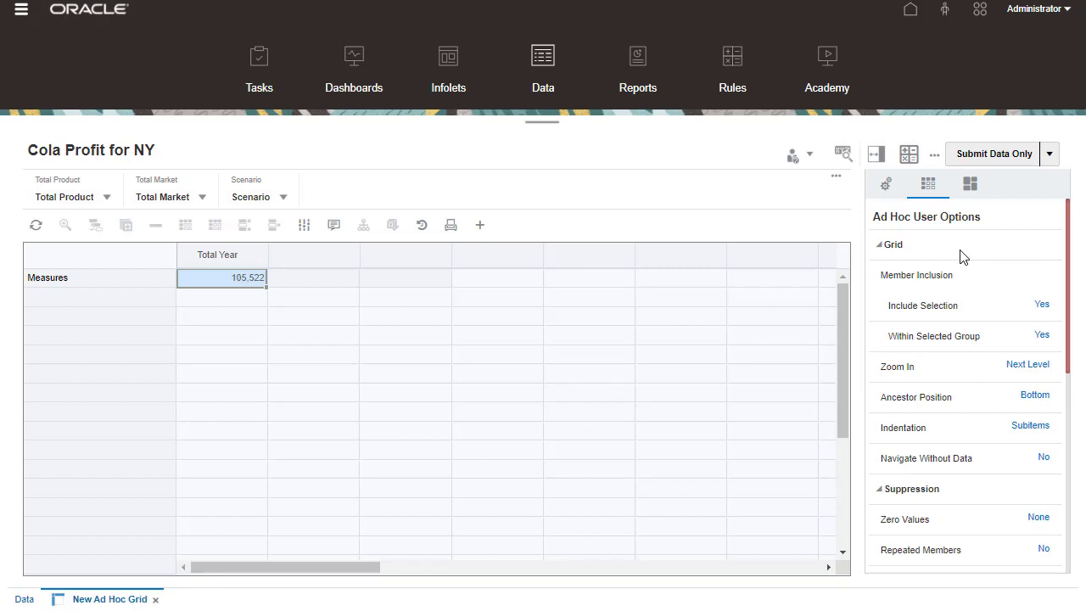
pyautogui.click(1029, 365)
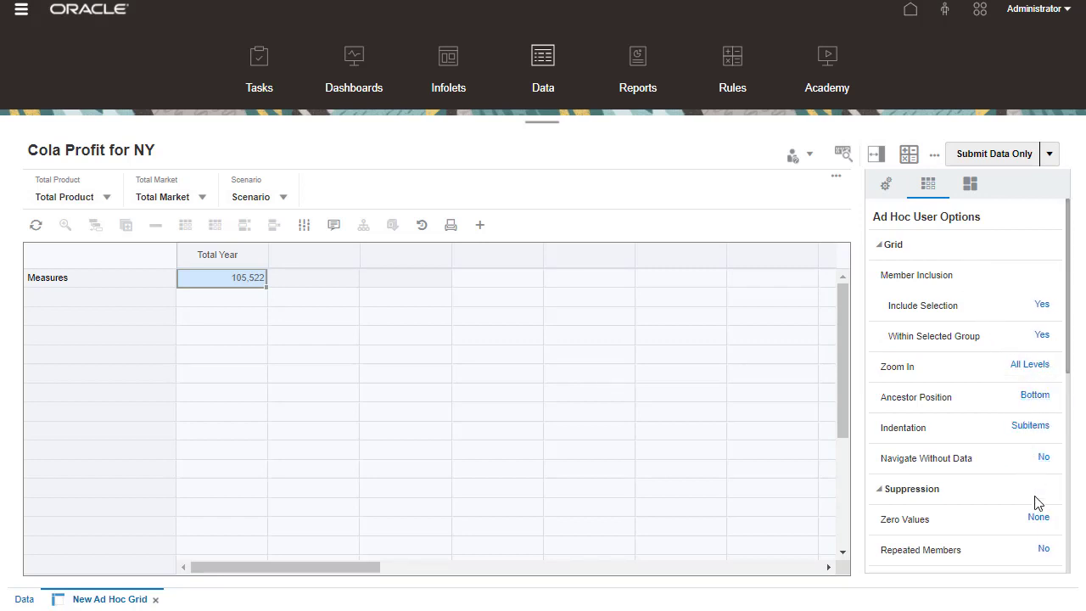
pyautogui.click(1043, 552)
pyautogui.click(972, 186)
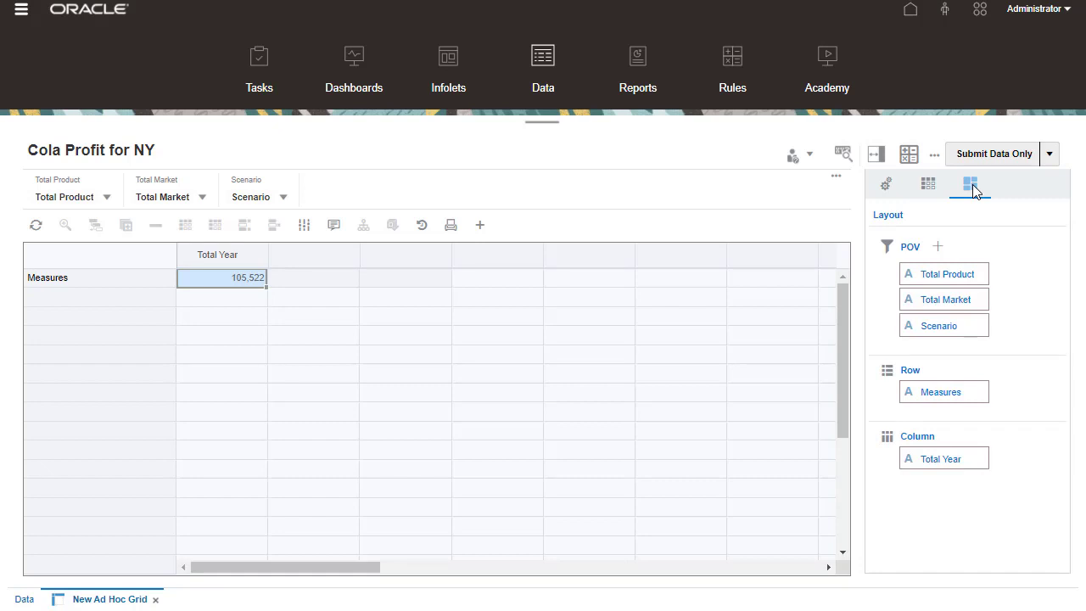
pyautogui.moveTo(972, 330); pyautogui.dragTo(977, 461)
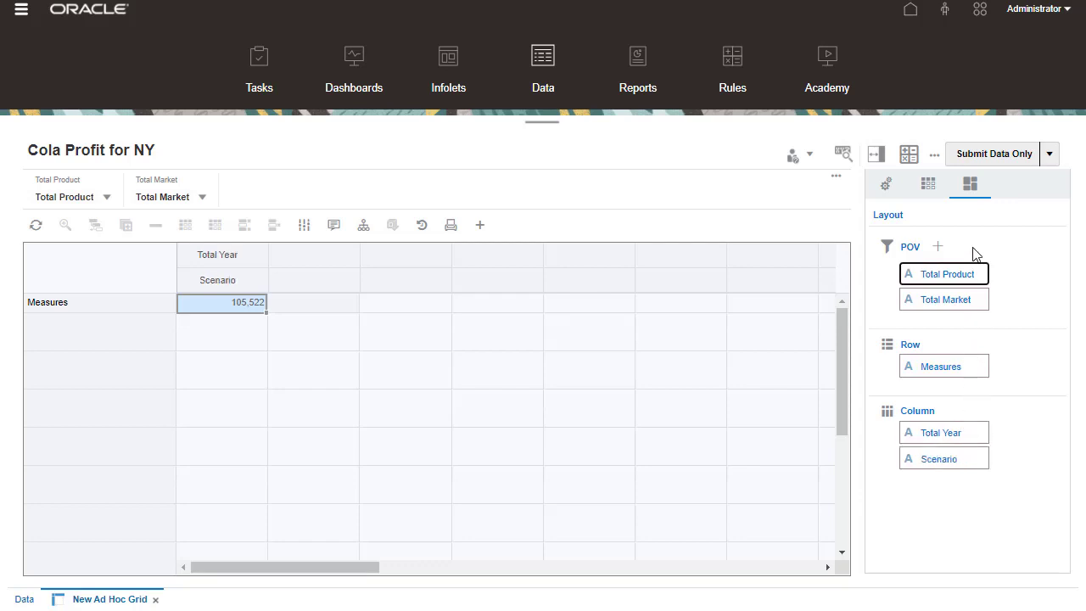